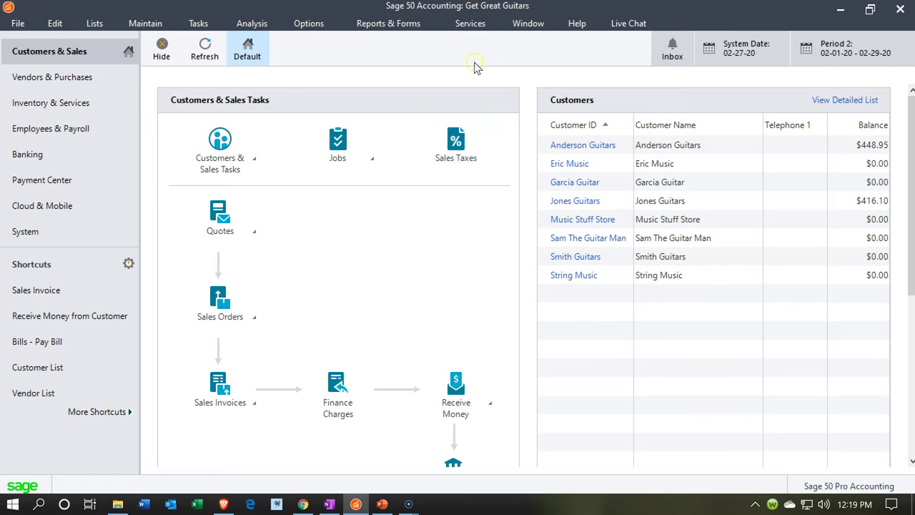
- Start a new sales invoice from Sales Invoices and maximize its window
click(83, 77)
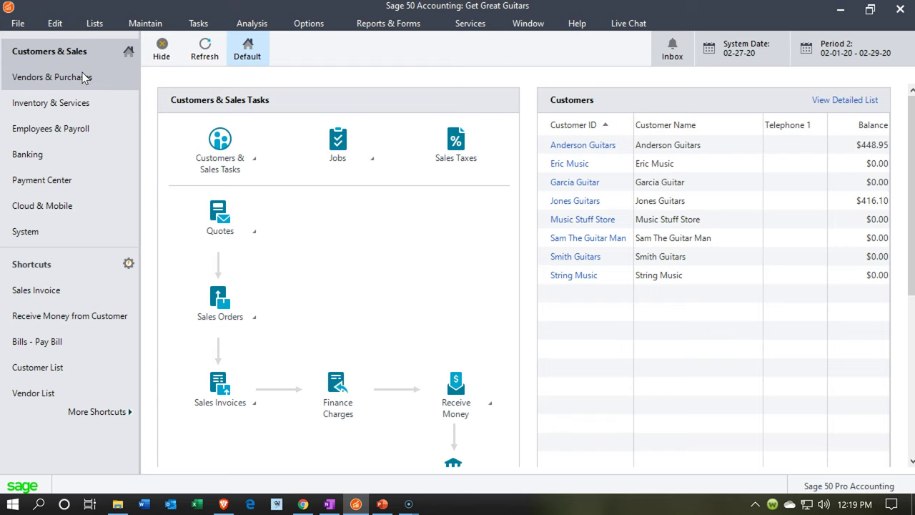
scroll(341, 302, down, 3)
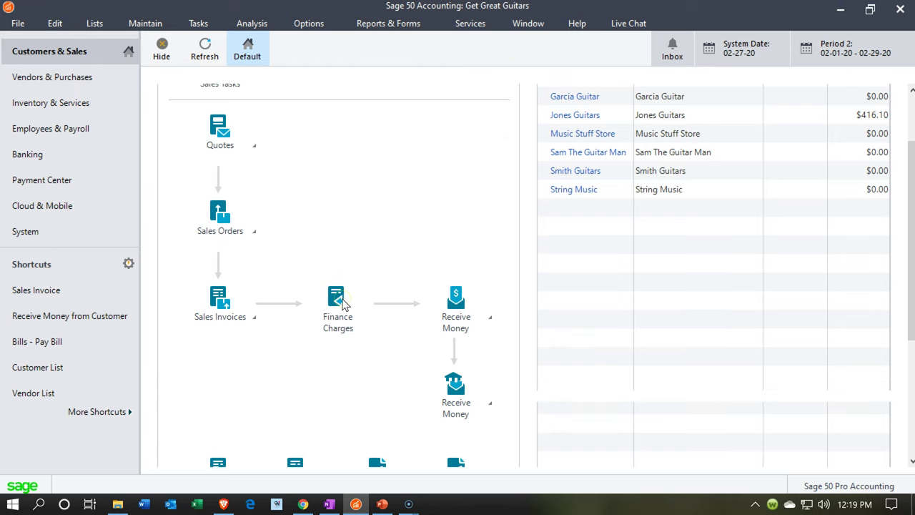
scroll(343, 304, down, 3)
click(258, 224)
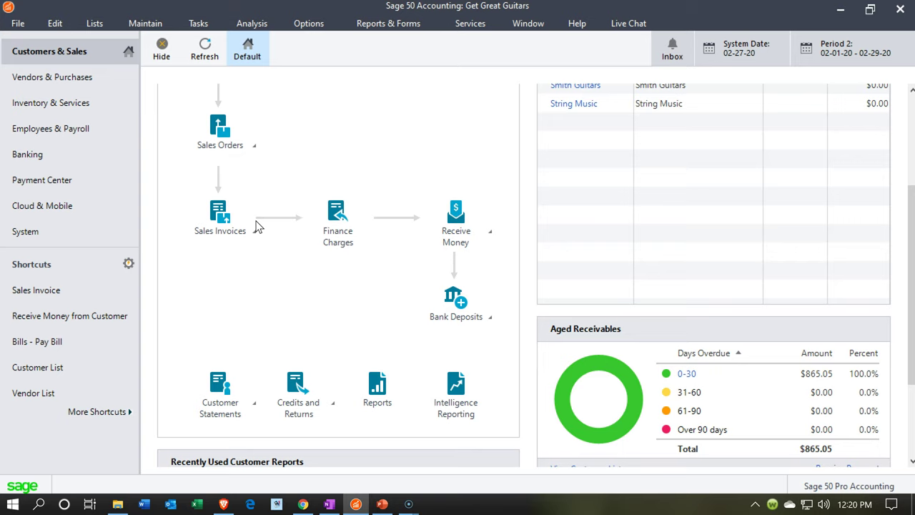
click(255, 225)
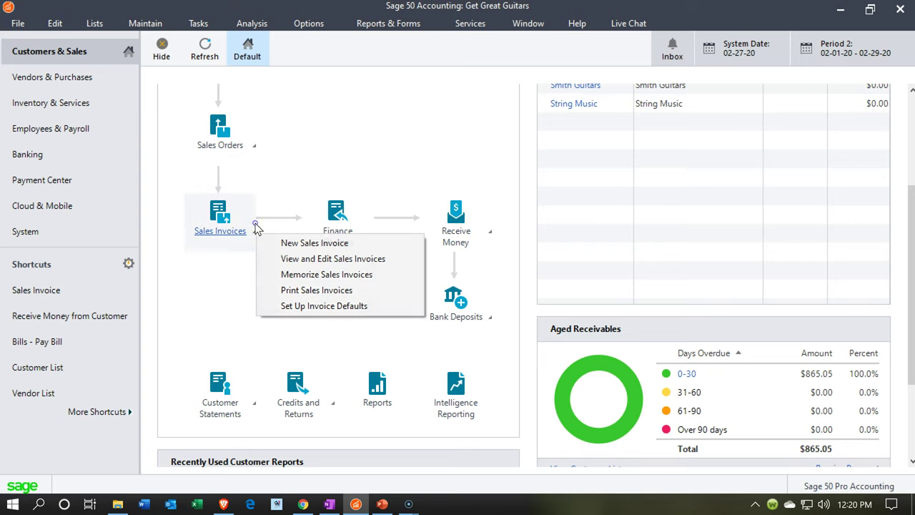
click(288, 243)
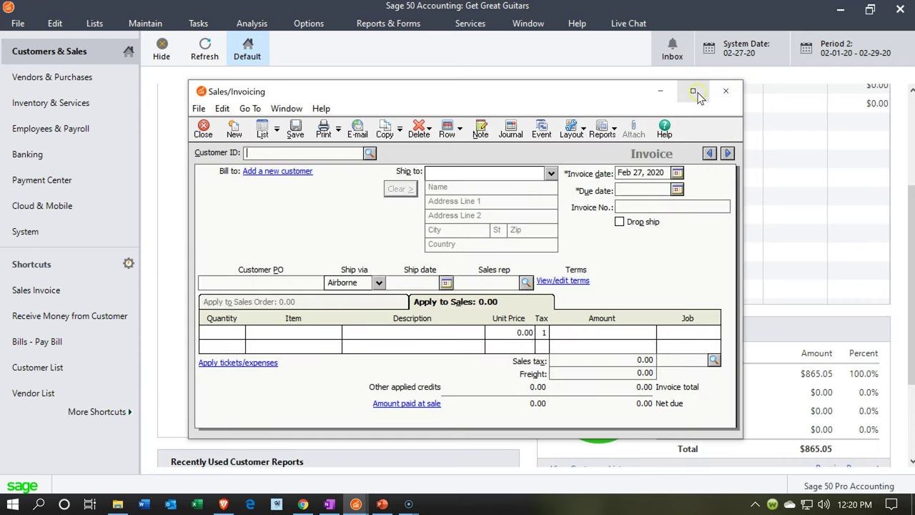
click(693, 91)
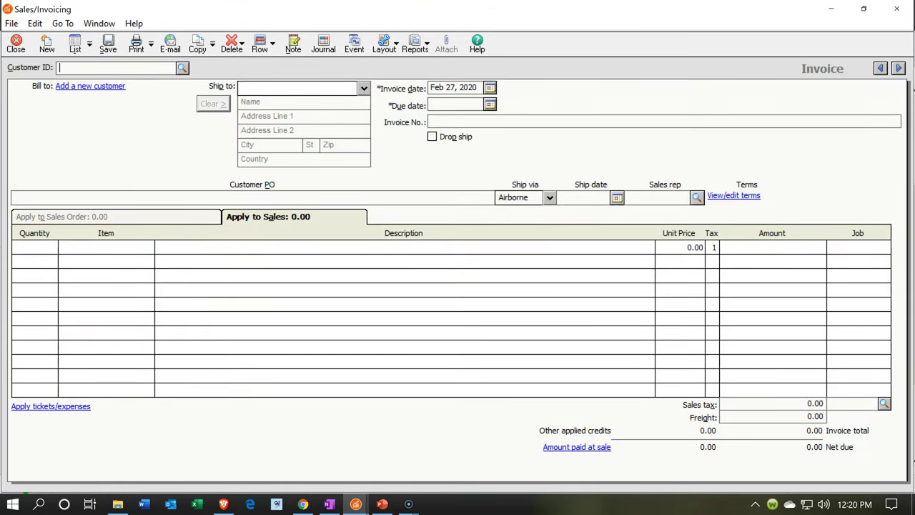
- Enter customer Music Stuff Store, invoice date Feb 21, 2020 and invoice number 00551
text(Music Stuff Store)
key(Tab)
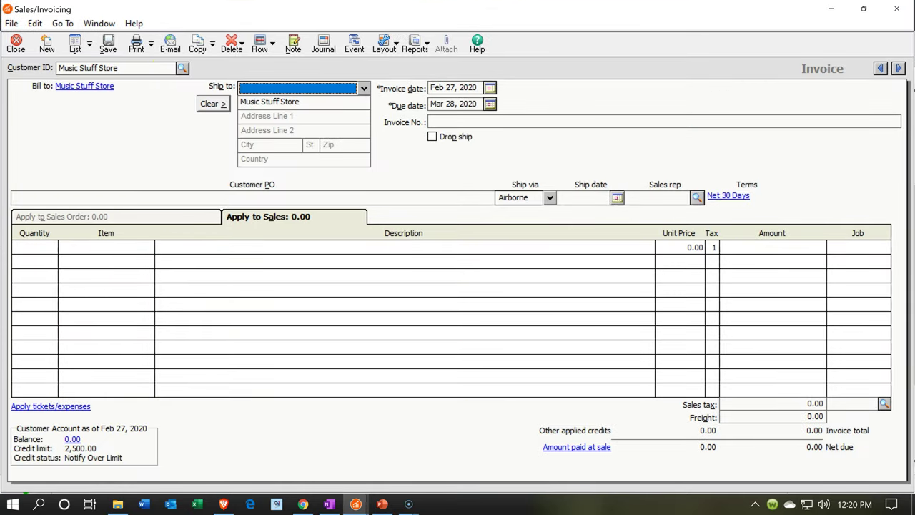
key(Tab)
key(Tab)
key(Tab)
key(Tab)
key(Tab)
key(Tab)
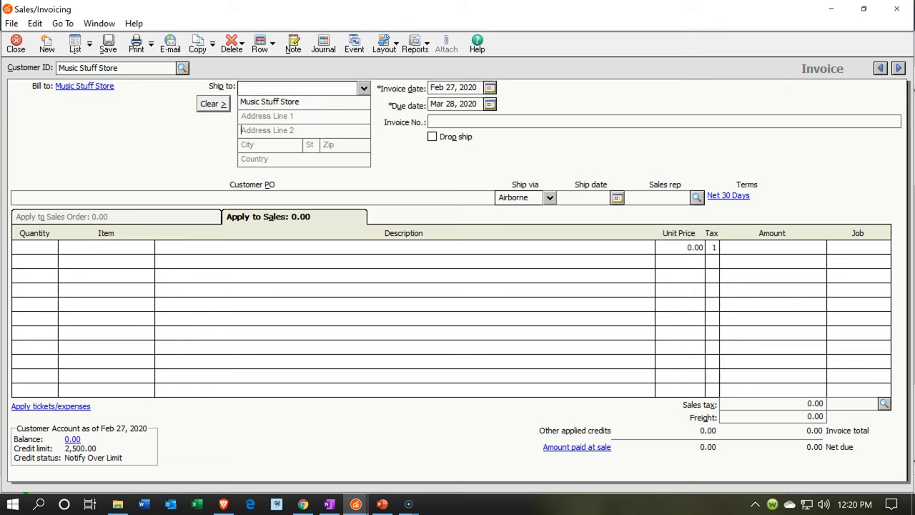
key(Tab)
key(Tab)
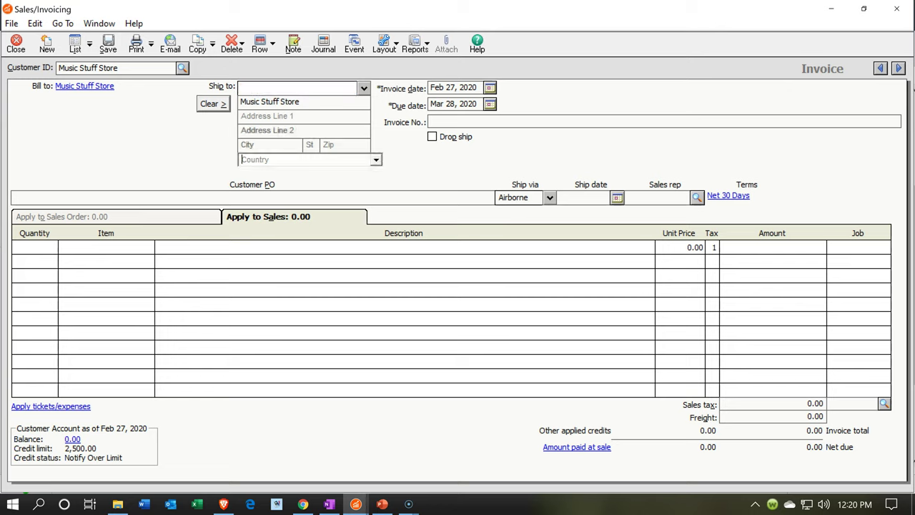
key(minus)
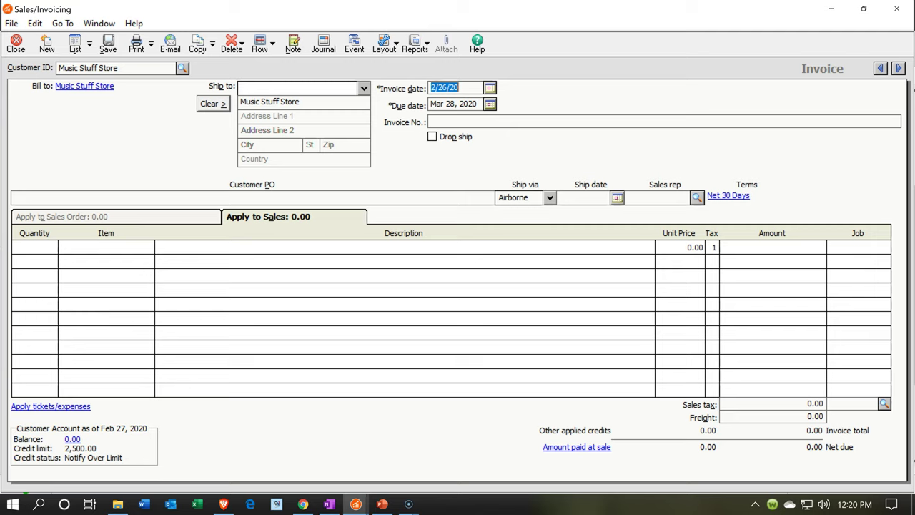
key(minus)
key(minus)
key(minus)
key(minus)
key(Tab)
key(Tab)
text(00)
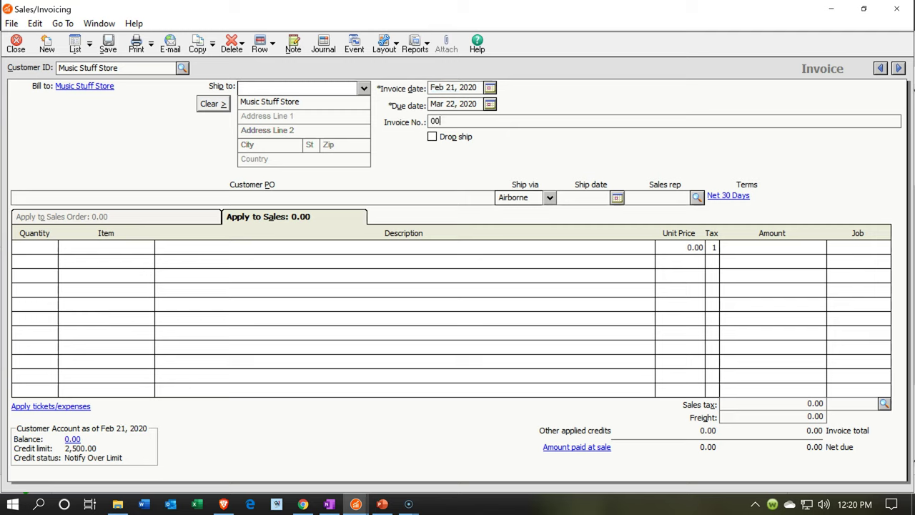
text(551)
key(Tab)
key(Tab)
key(Tab)
key(Tab)
key(Tab)
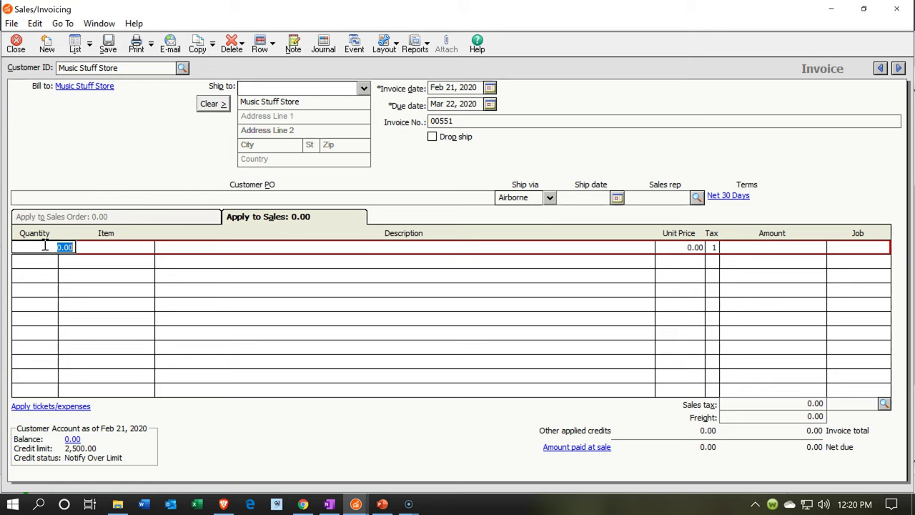
- Add one Epiphone Les Paul (ELP) at 500.00 and apply CA Tax, totalling 547.50
text(1)
key(Tab)
text(e)
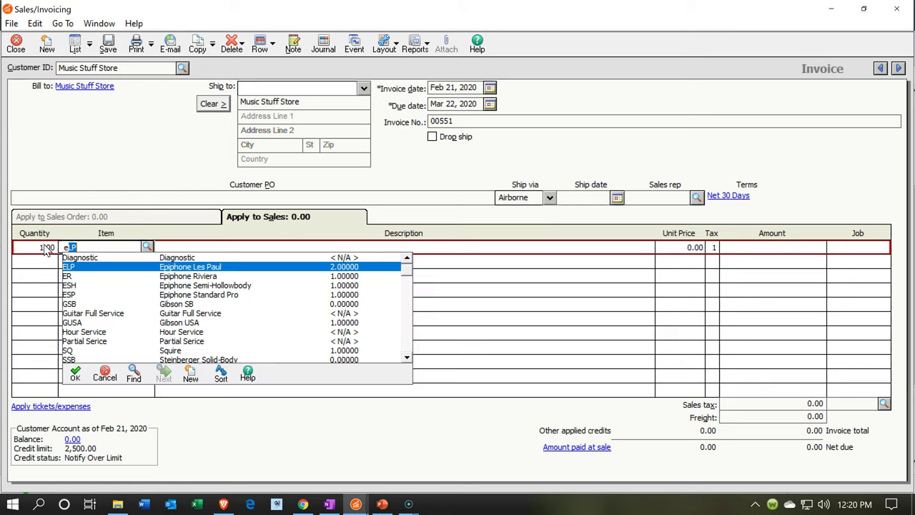
key(Tab)
key(Tab)
key(Tab)
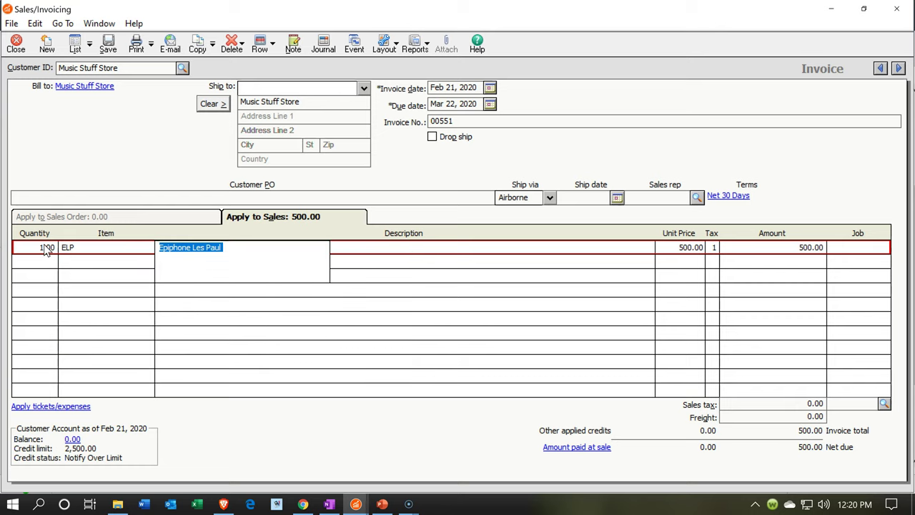
key(Tab)
key(Tab)
key(Tab)
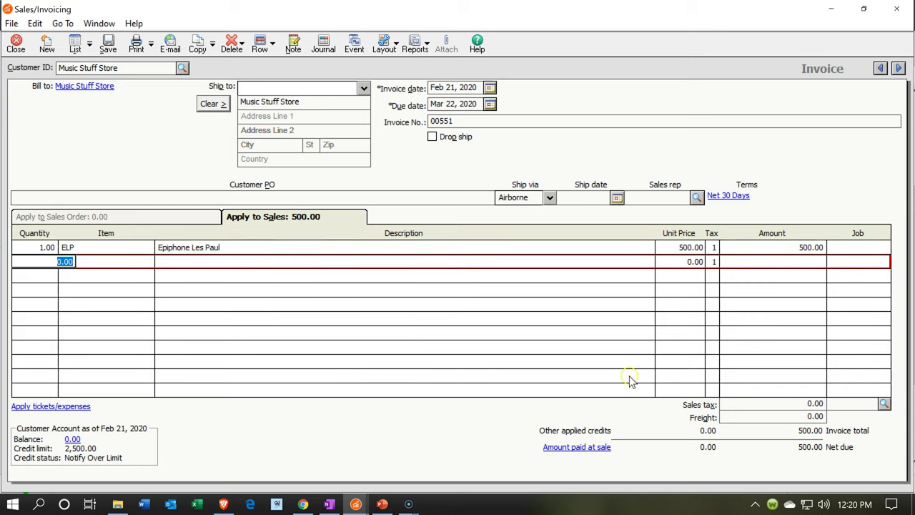
click(884, 404)
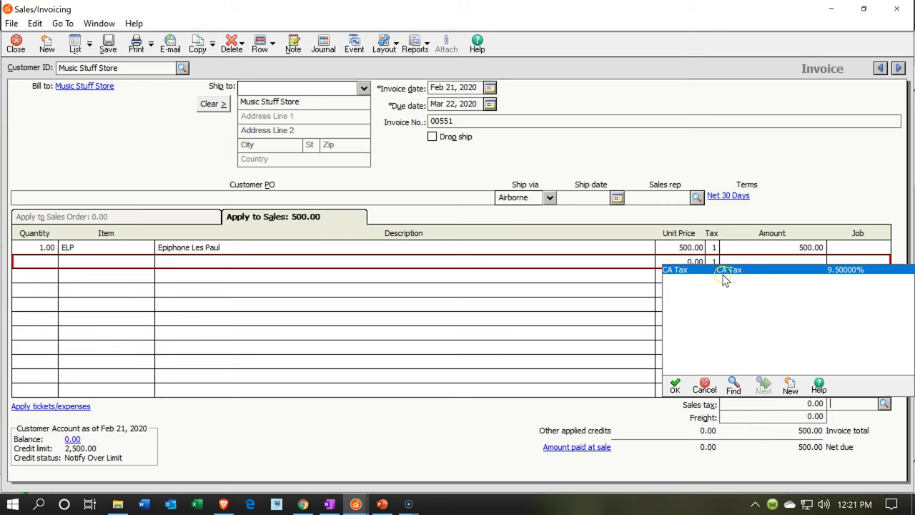
key(Return)
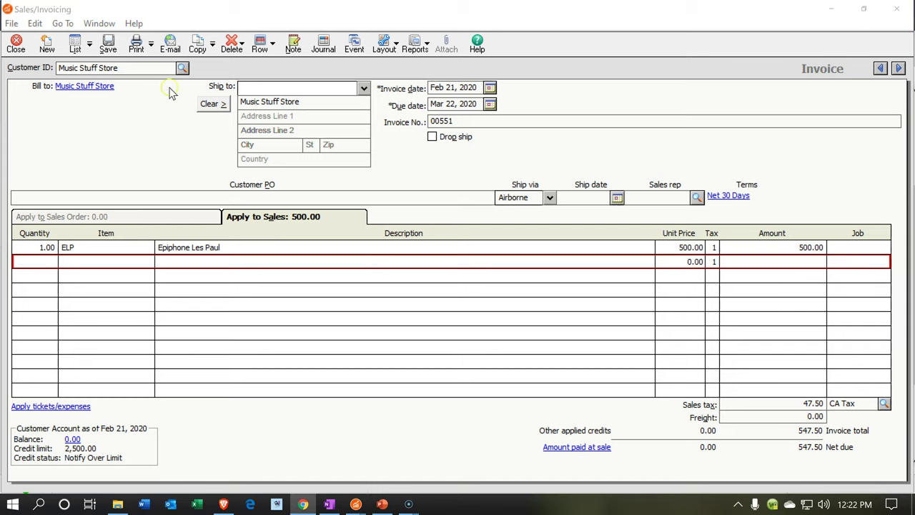
- Save the Music Stuff Store invoice and enter Smith Guitars as the next customer
click(109, 45)
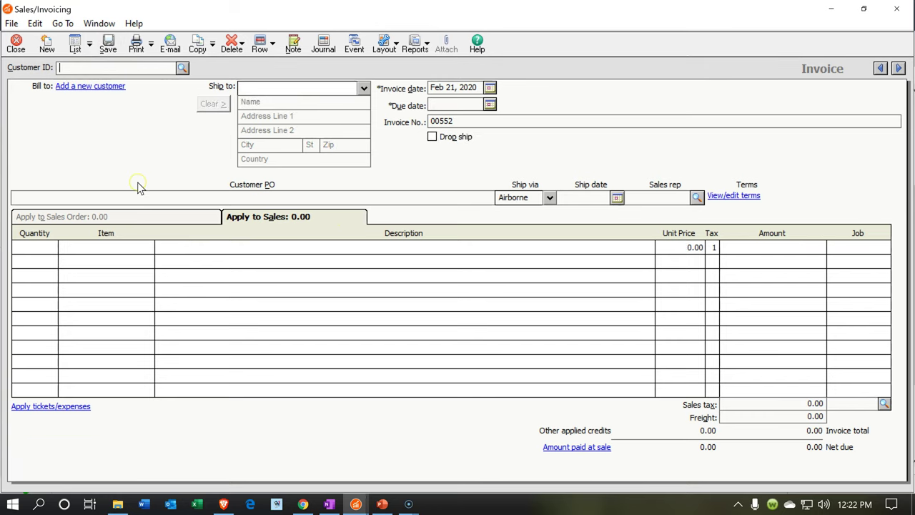
text(sm)
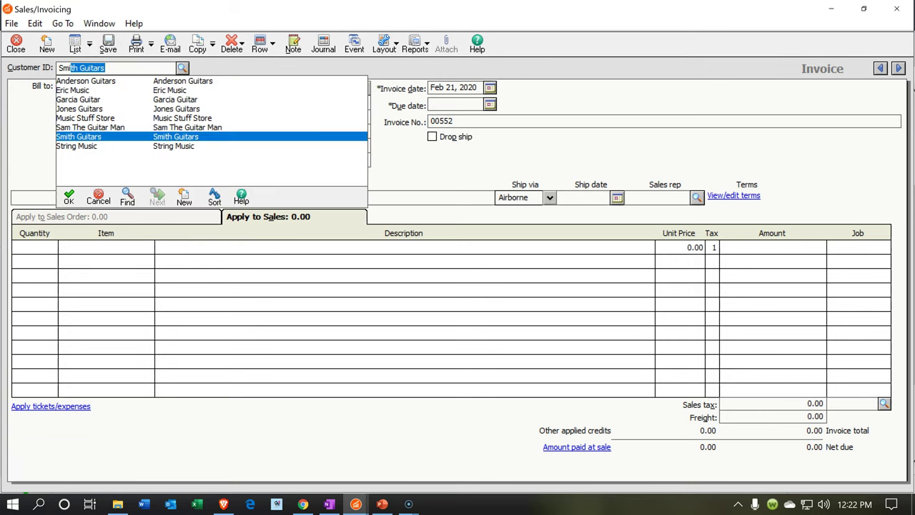
key(Tab)
key(Tab)
key(Tab)
key(Tab)
key(Tab)
key(Tab)
key(Tab)
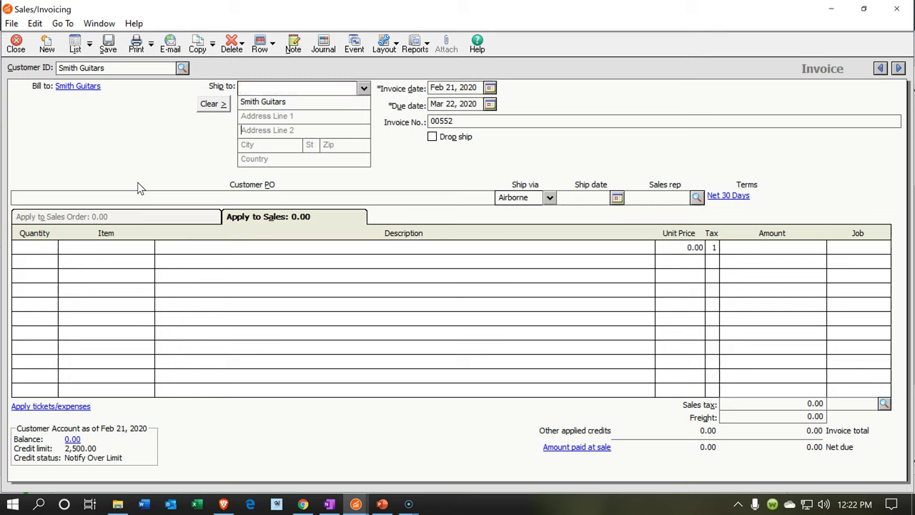
key(Tab)
key(Tab)
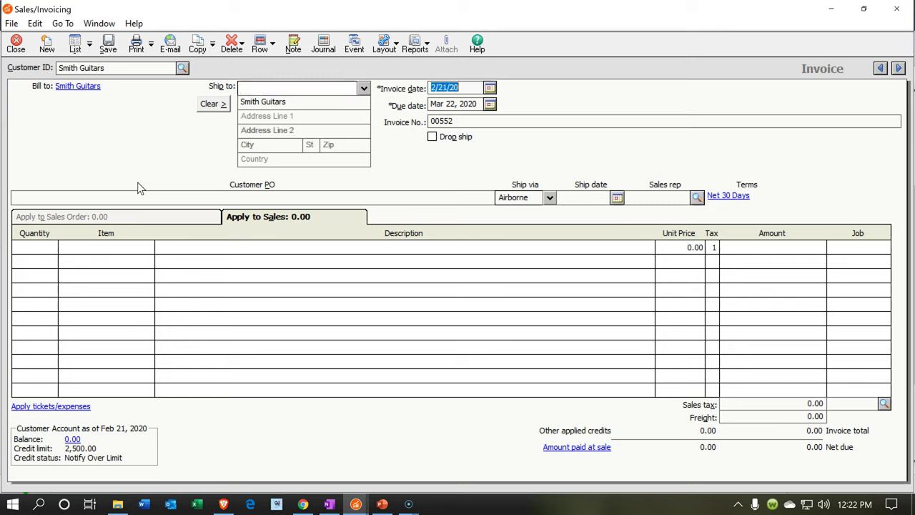
- Keep the Feb 21, 2020 date and change the invoice number to 00553
key(Tab)
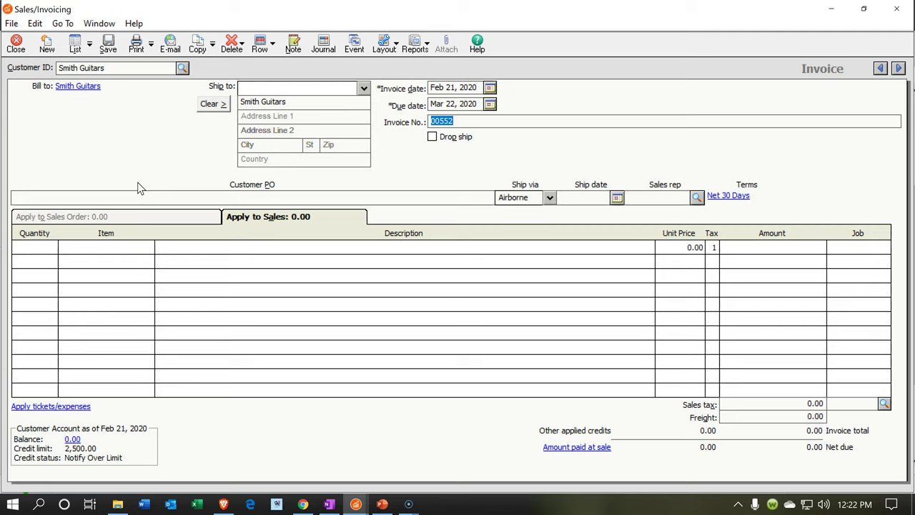
key(End)
key(BackSpace)
text(3)
key(Tab)
key(Tab)
key(Tab)
key(Tab)
key(Tab)
key(Tab)
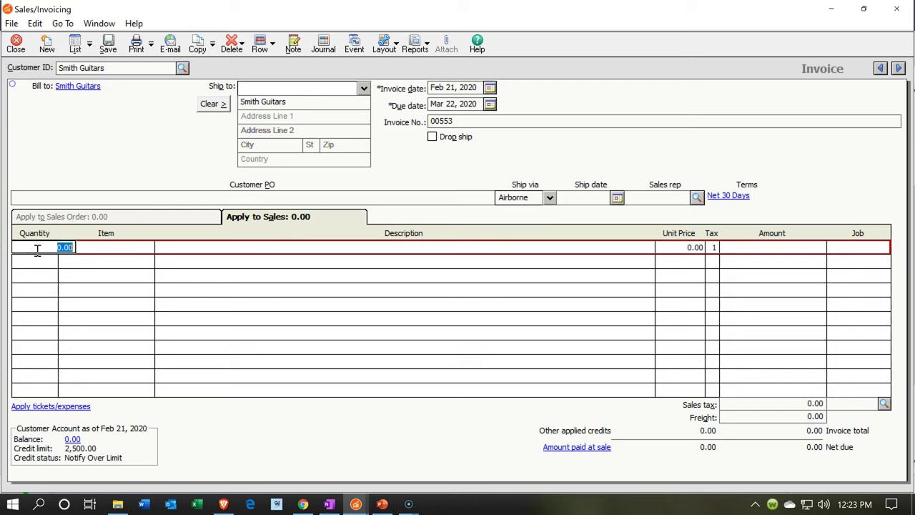
- Bill quantity 1, replacing the line item with Epiphone Semi-Hollowbody
text(1)
key(Tab)
text(el)
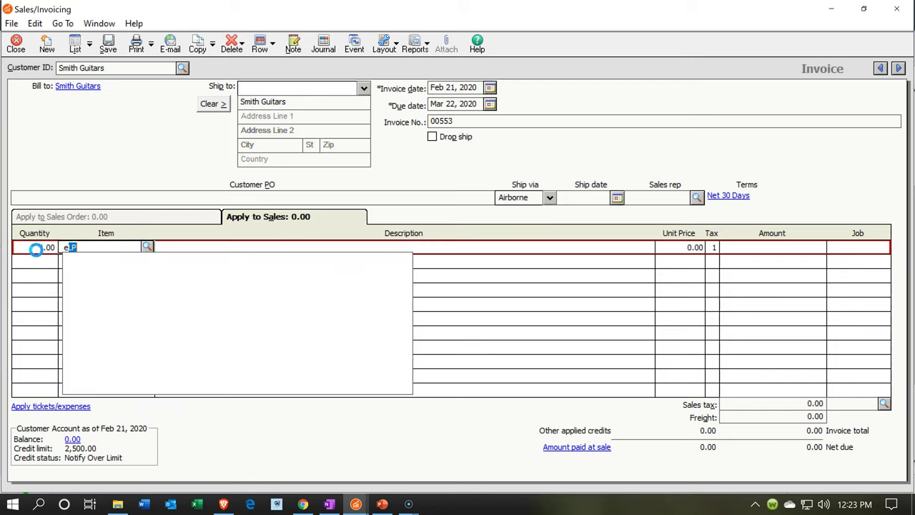
key(Tab)
key(Tab)
key(Tab)
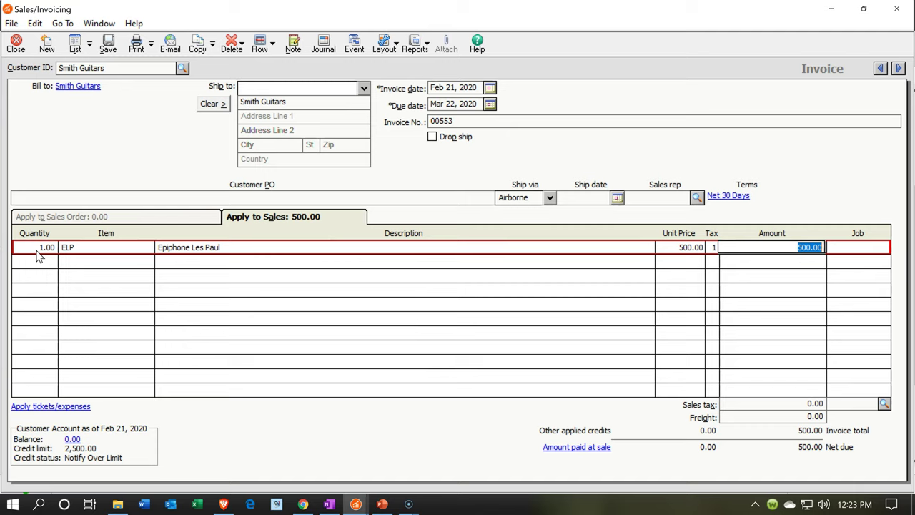
click(115, 274)
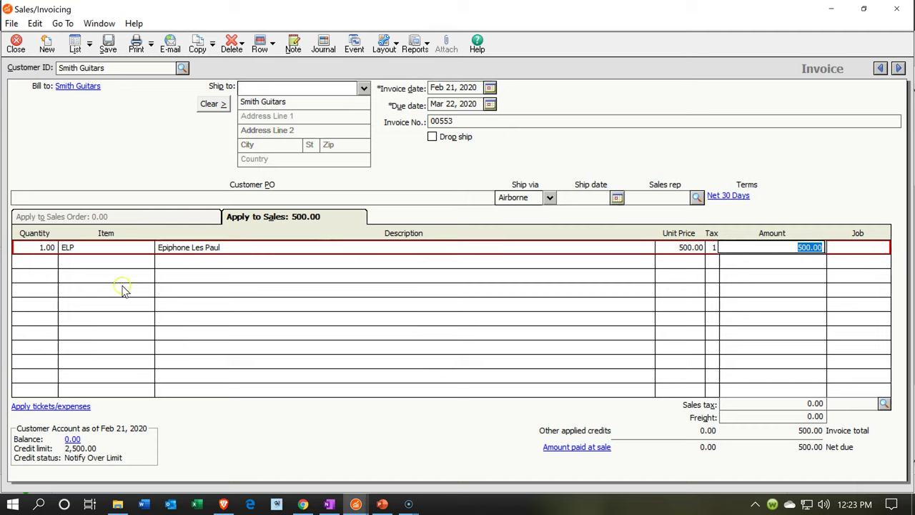
click(65, 265)
click(76, 252)
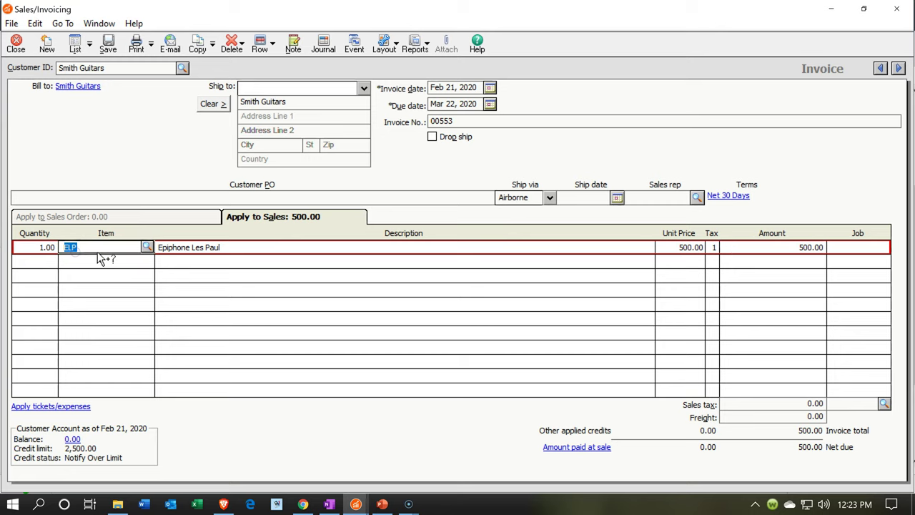
click(147, 247)
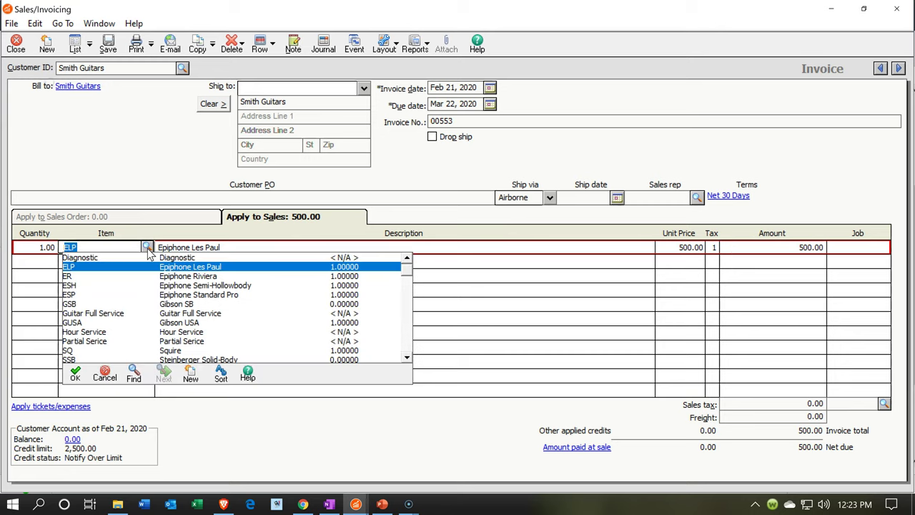
double_click(209, 286)
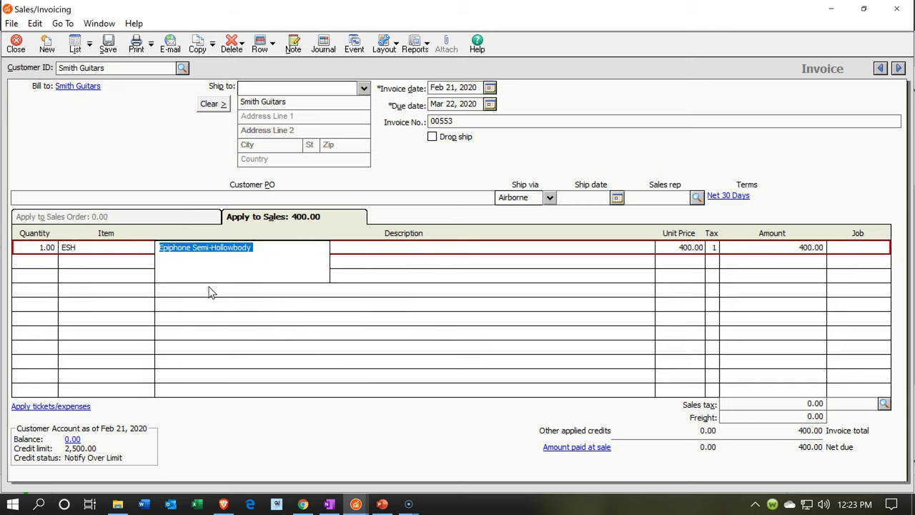
key(Tab)
key(Tab)
key(Tab)
key(Tab)
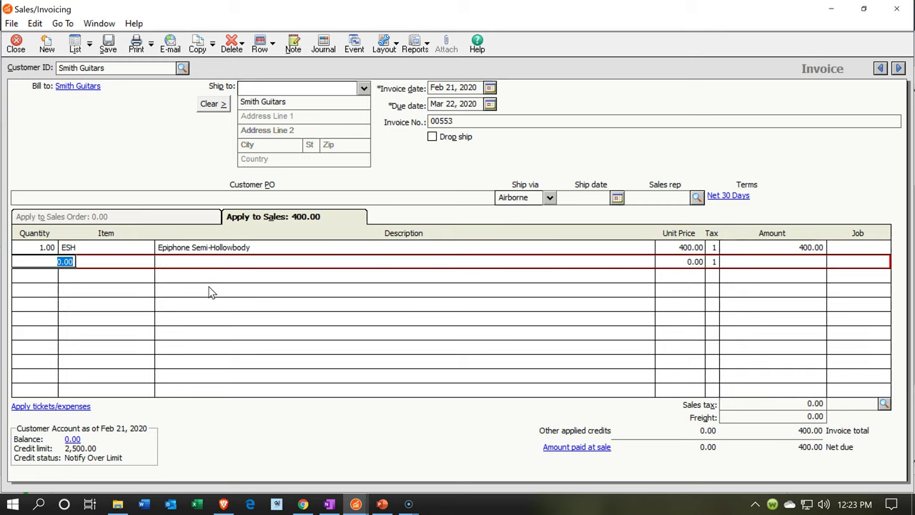
- Apply CA Tax and save the 438.00 Smith Guitars invoice
click(885, 404)
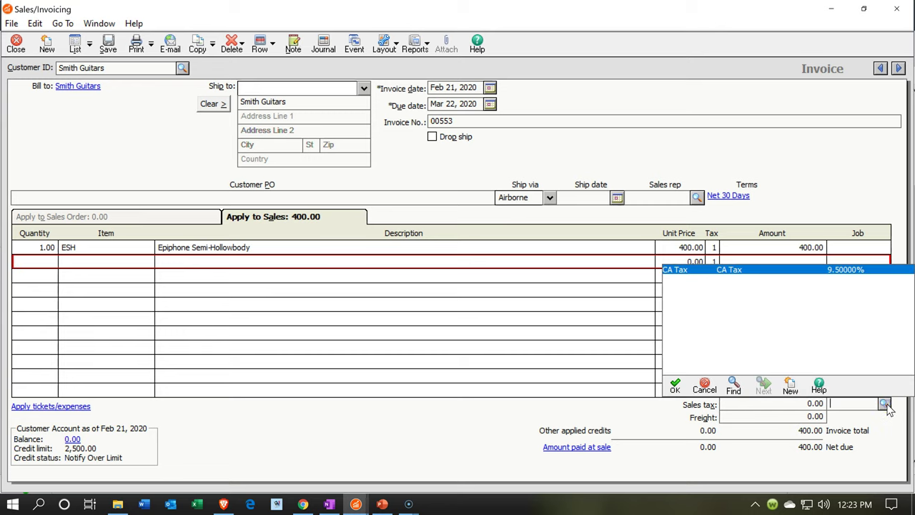
double_click(723, 272)
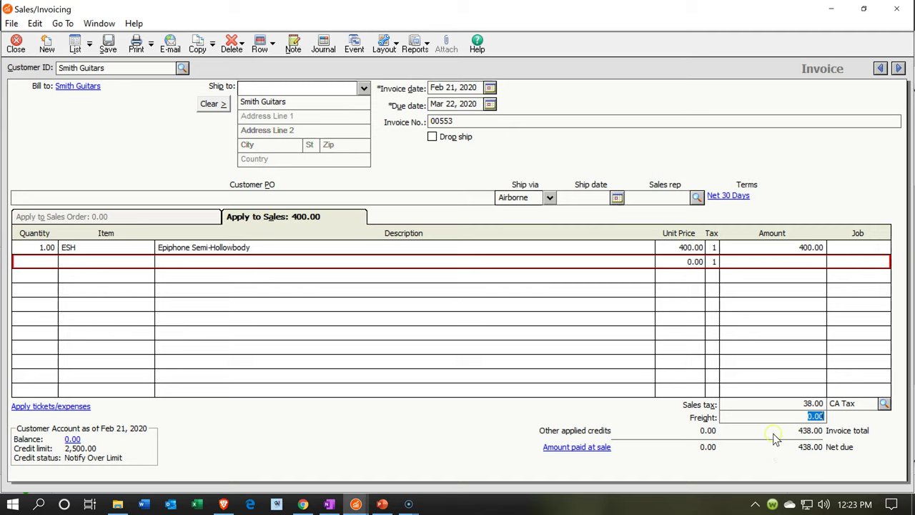
click(802, 269)
click(297, 255)
click(108, 45)
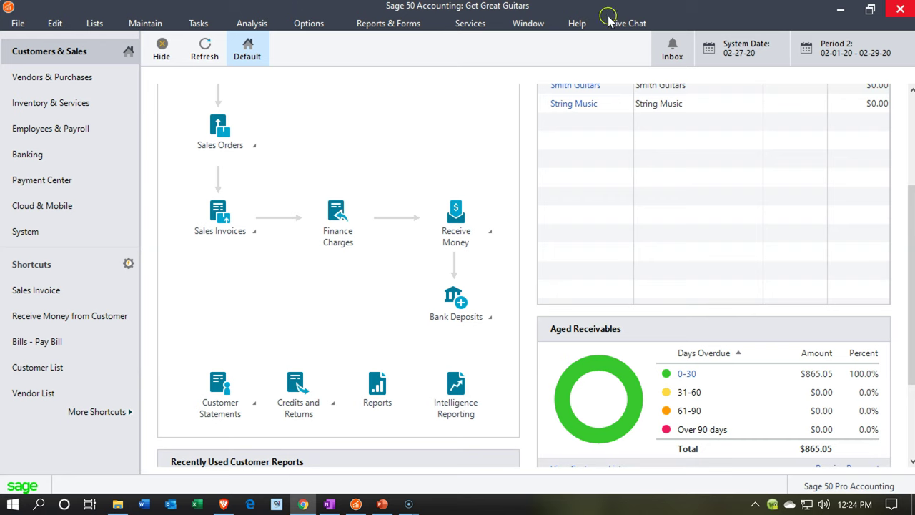
- Open the Working Trial Balance from the General Ledger reports
click(365, 23)
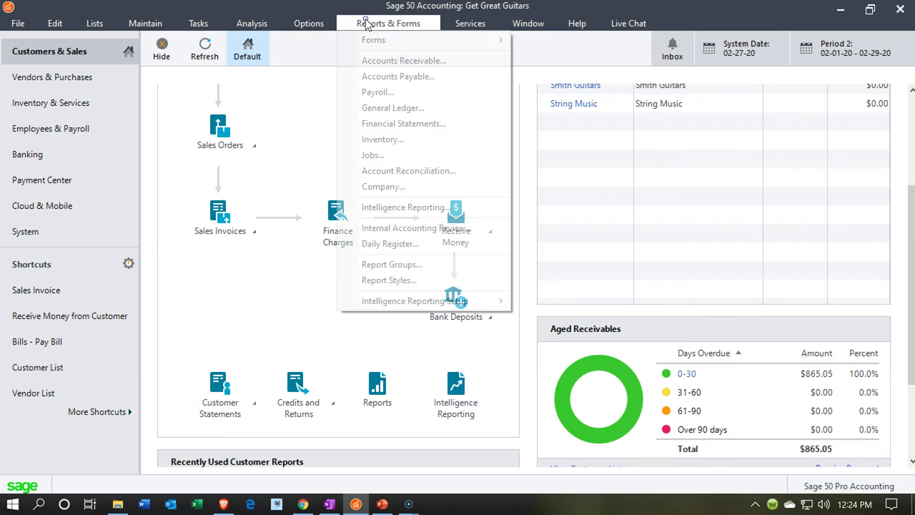
click(384, 108)
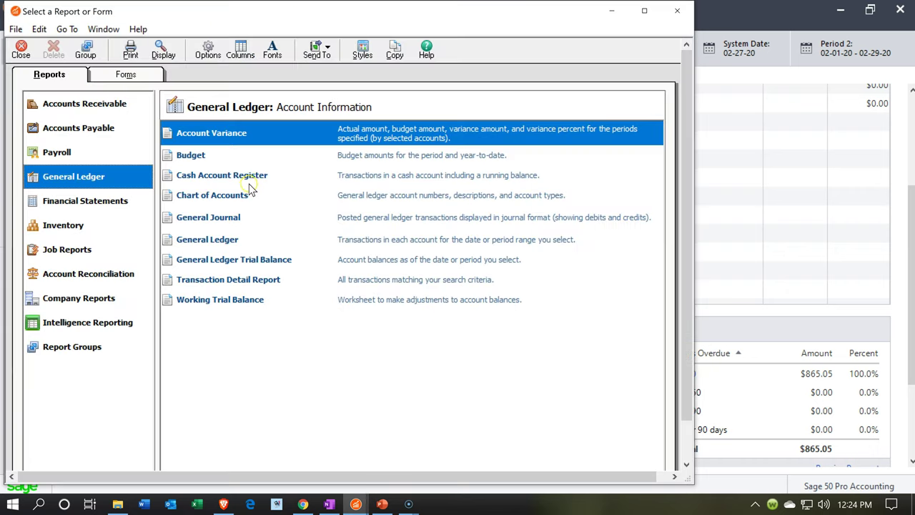
click(243, 307)
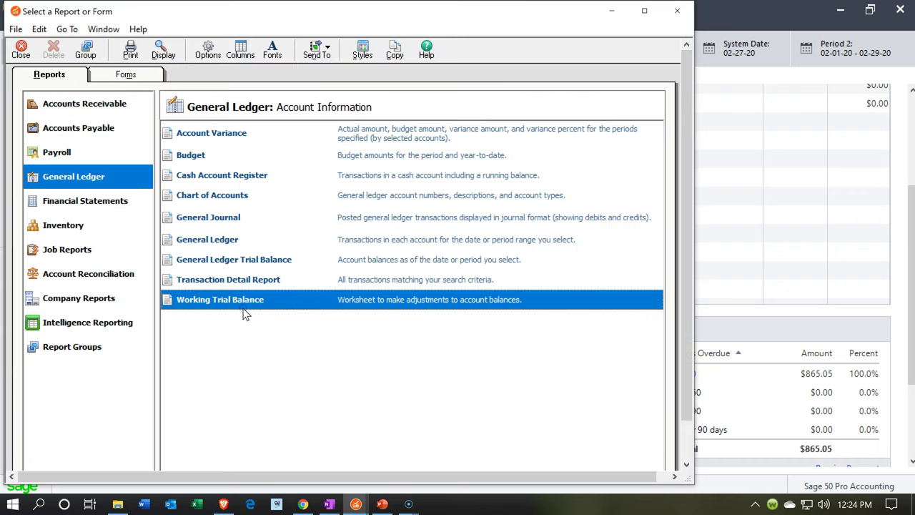
double_click(244, 310)
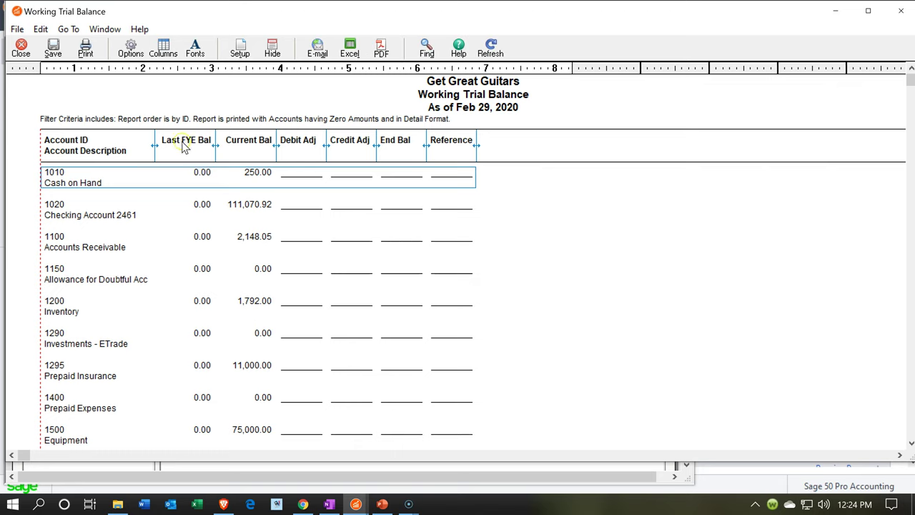
- Set the report to exclude zero-amount accounts, as of specific date Feb 29, 2020
click(126, 59)
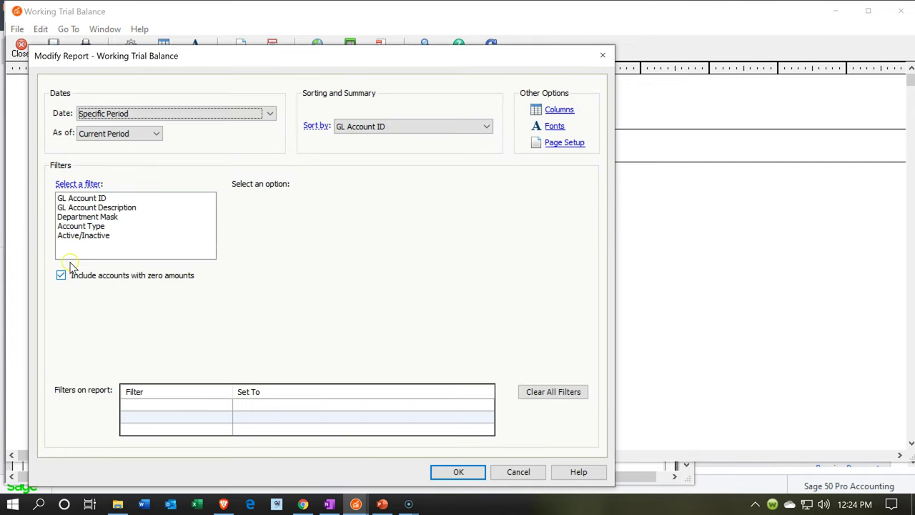
click(61, 275)
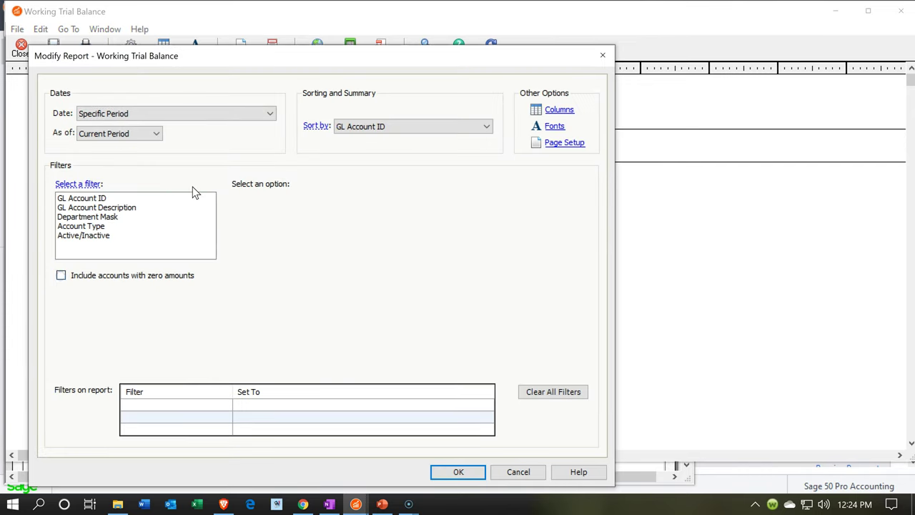
click(264, 111)
click(263, 111)
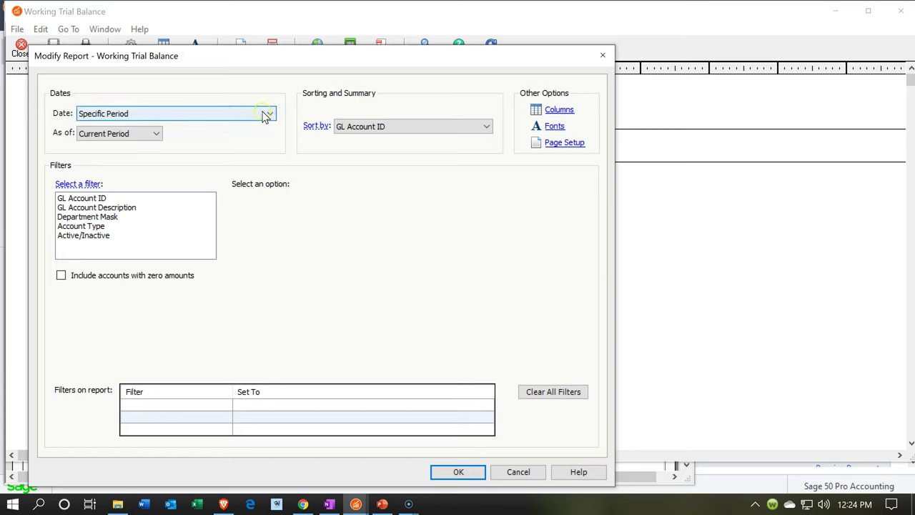
click(265, 114)
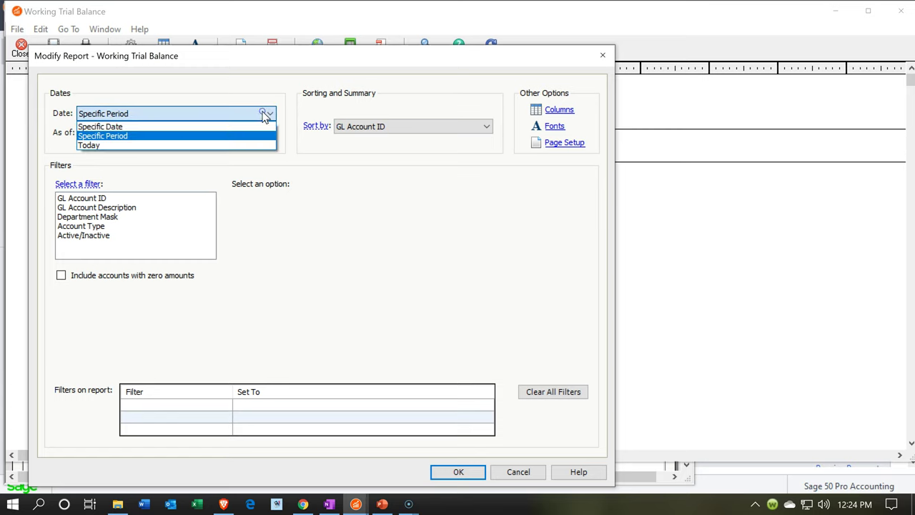
click(205, 132)
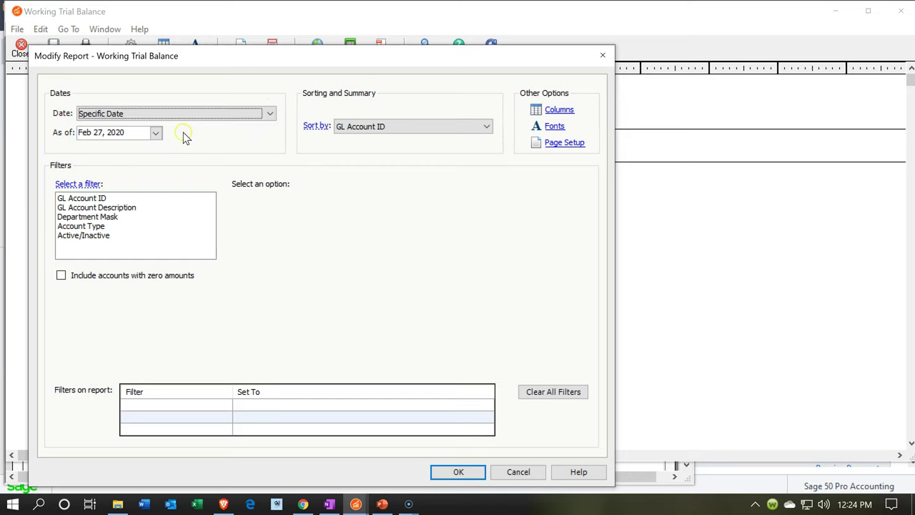
click(155, 133)
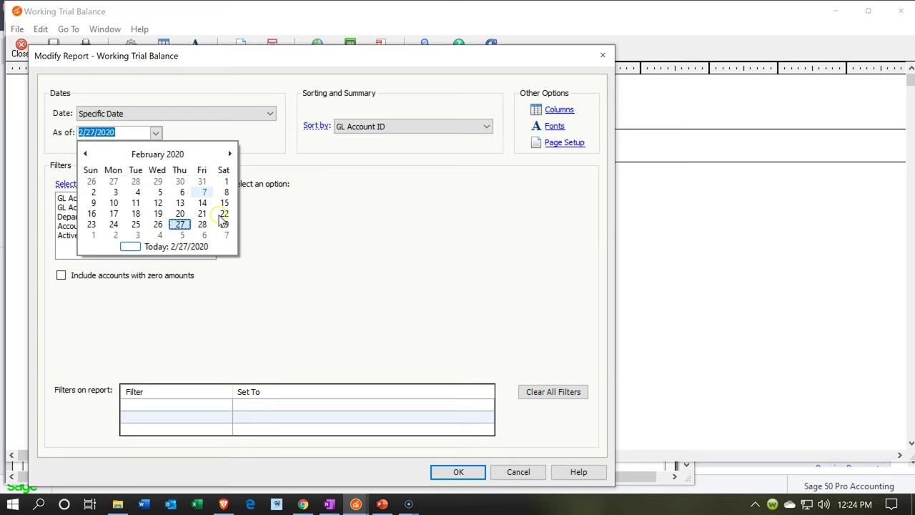
click(224, 226)
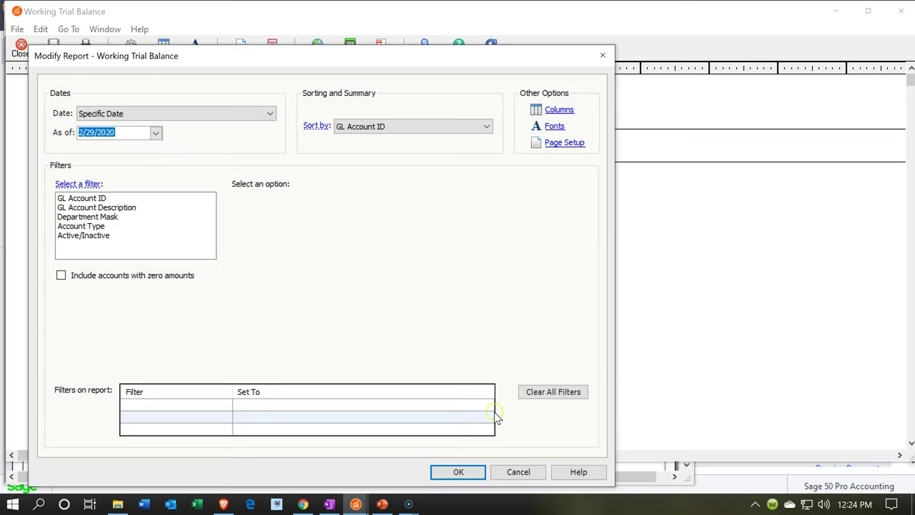
click(479, 472)
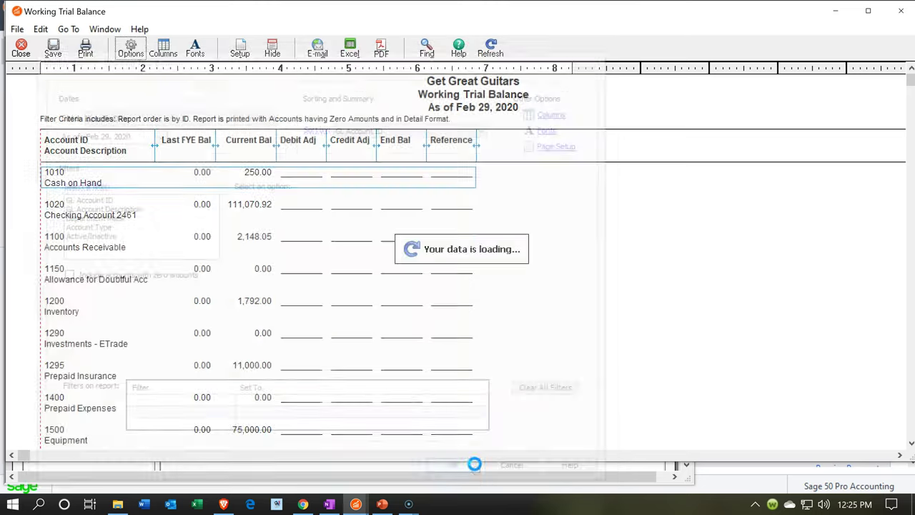
click(249, 235)
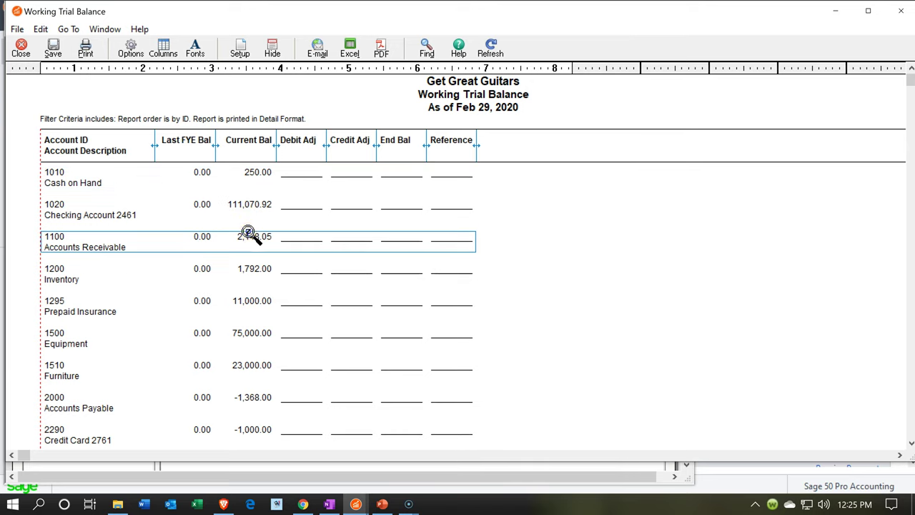
double_click(249, 234)
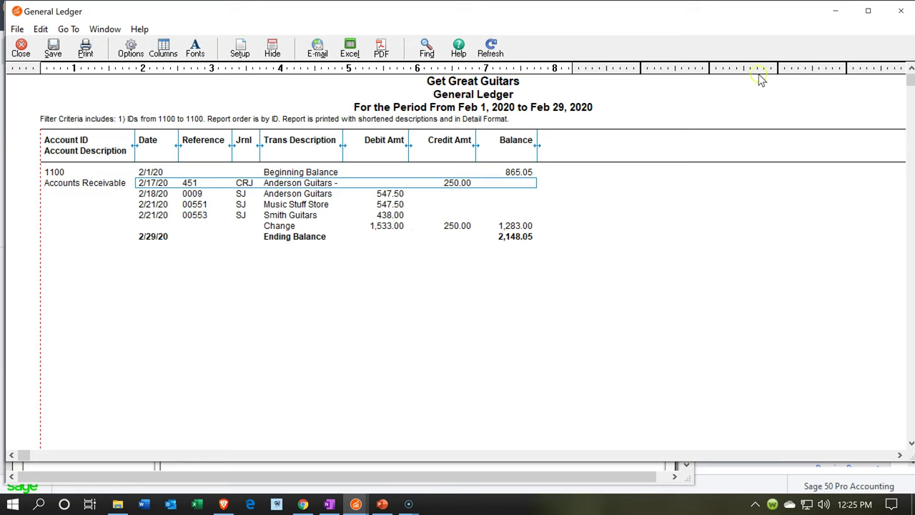
click(898, 14)
scroll(367, 357, down, 5)
scroll(367, 360, down, 4)
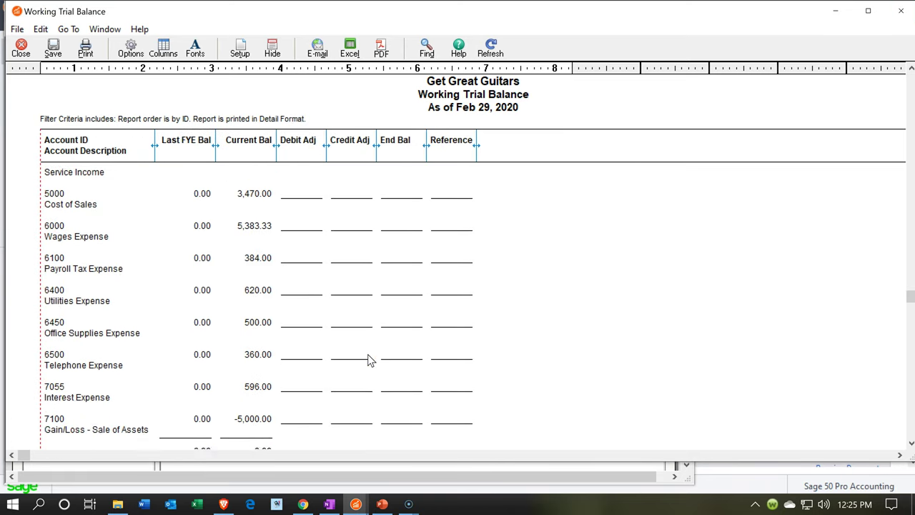
scroll(367, 354, up, 1)
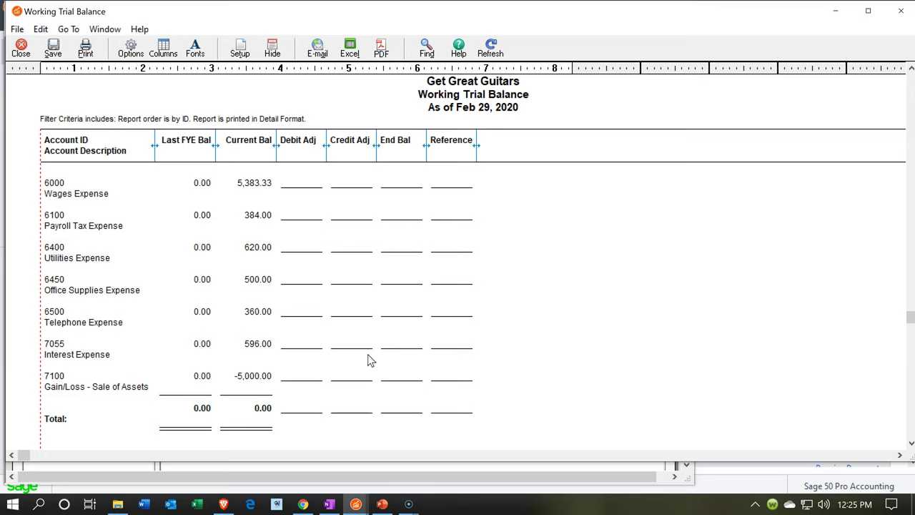
scroll(367, 360, up, 5)
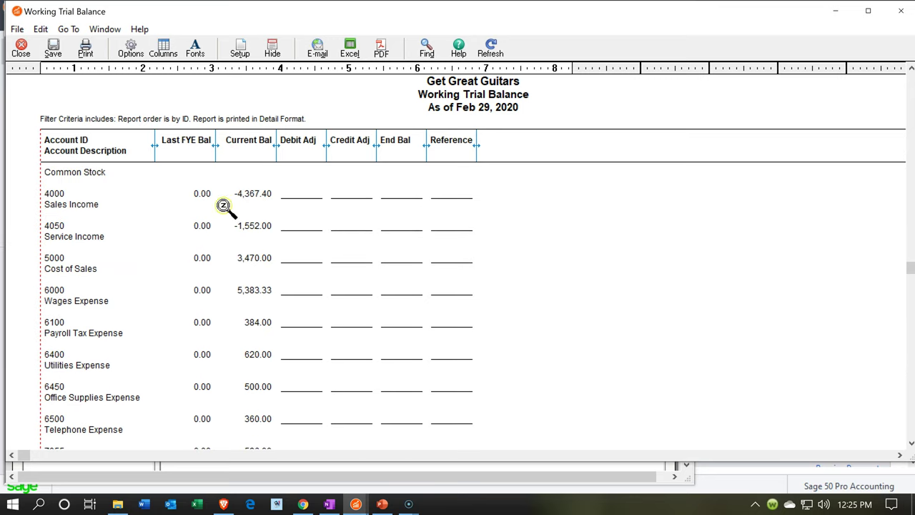
double_click(249, 197)
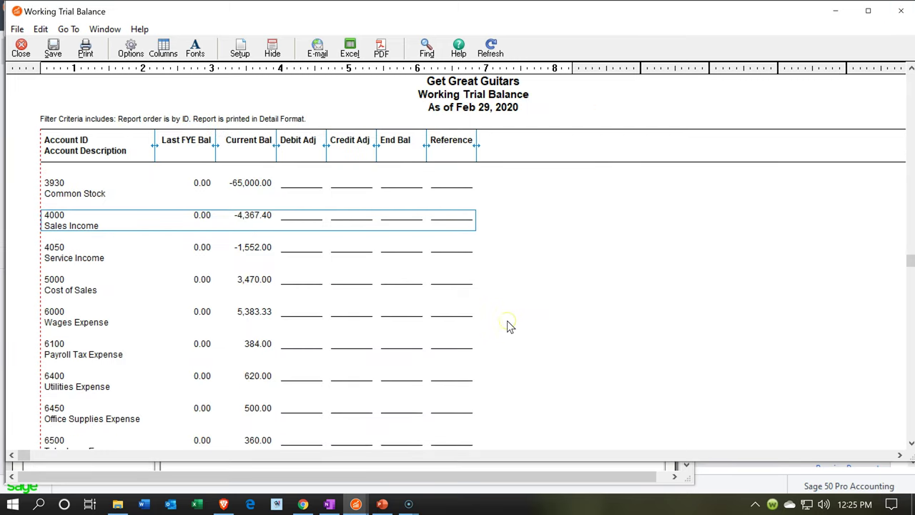
scroll(507, 321, up, 4)
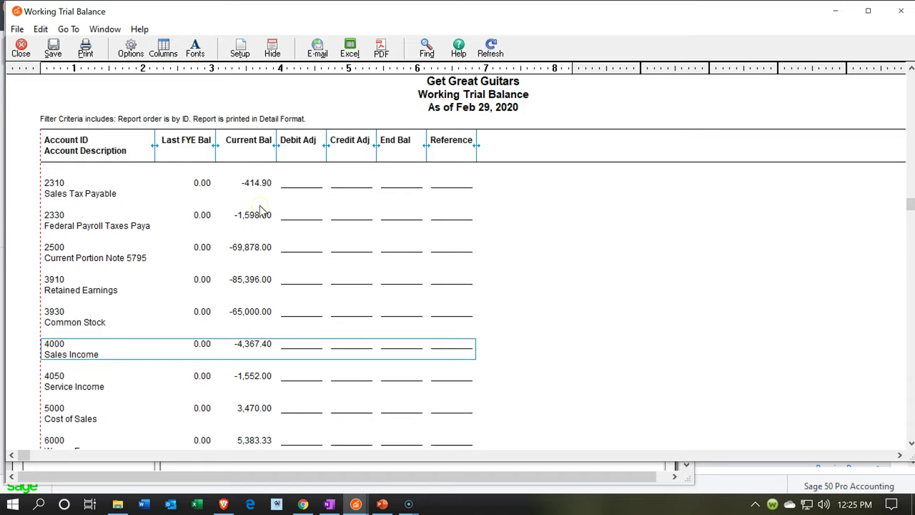
double_click(257, 183)
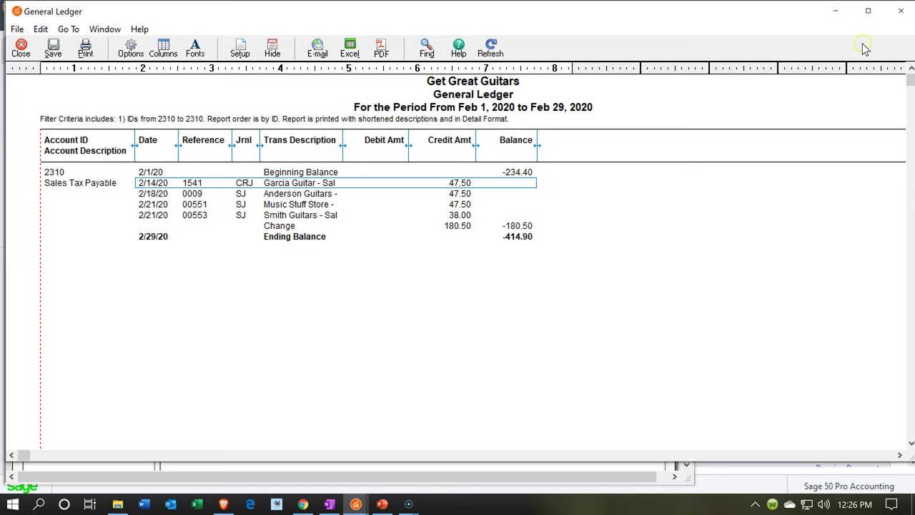
click(902, 12)
scroll(364, 339, up, 4)
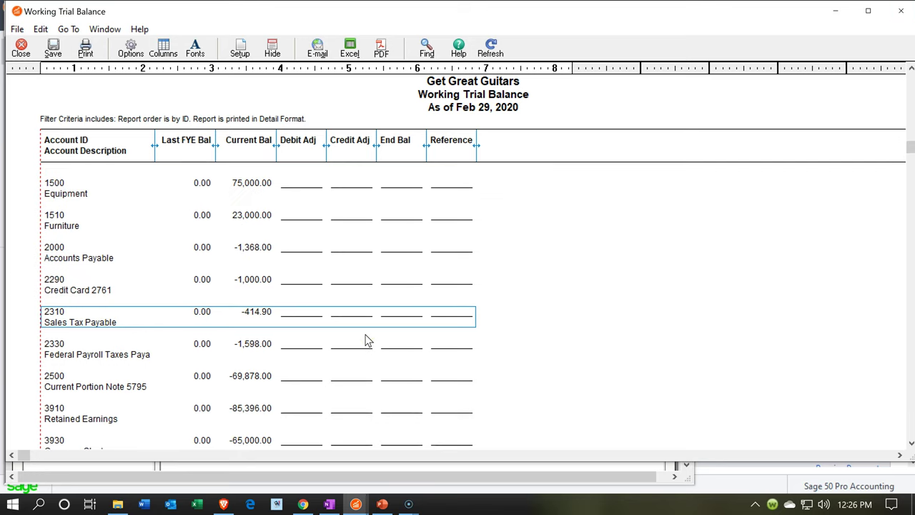
scroll(365, 340, up, 2)
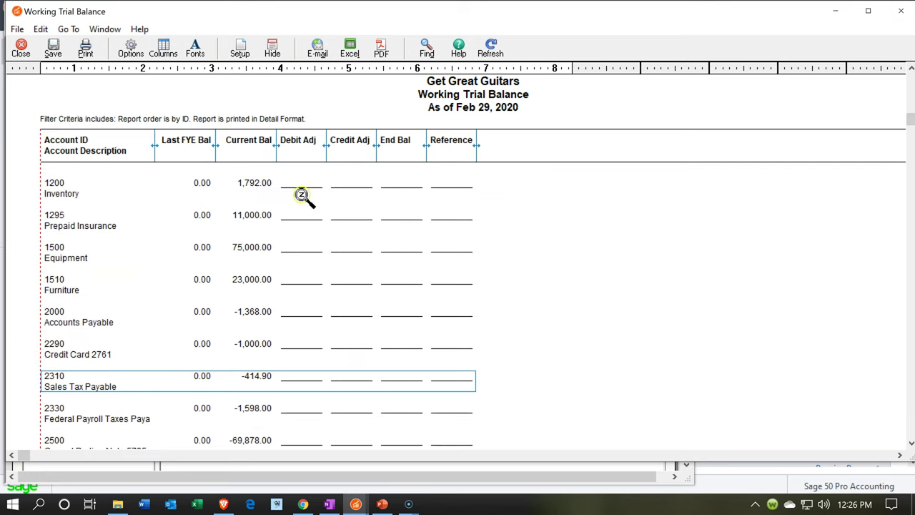
double_click(252, 185)
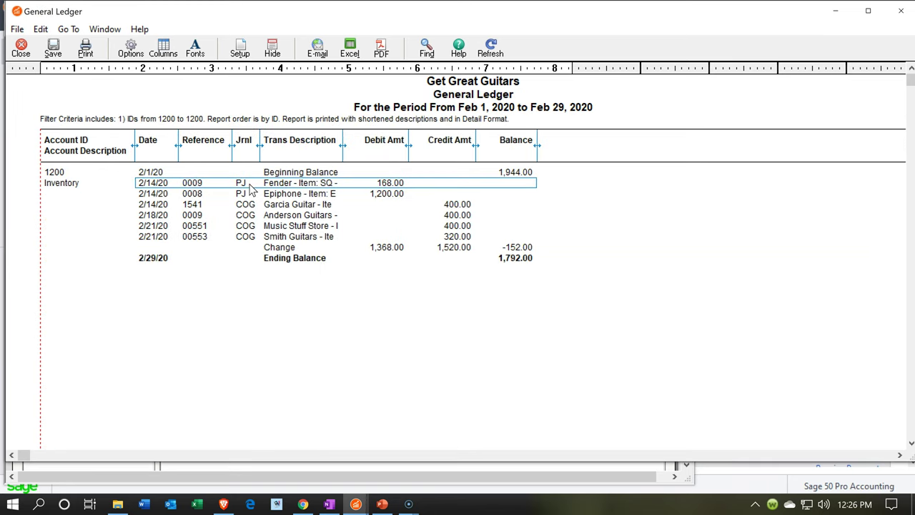
click(472, 226)
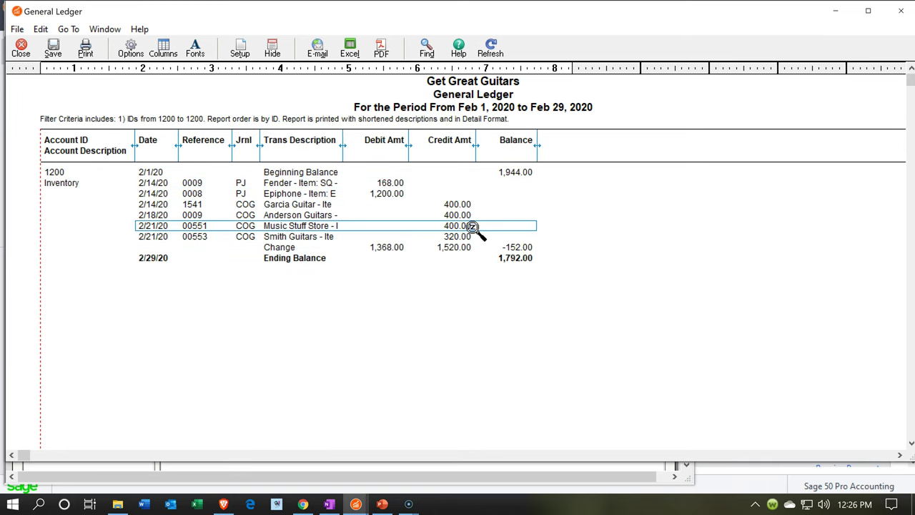
click(471, 236)
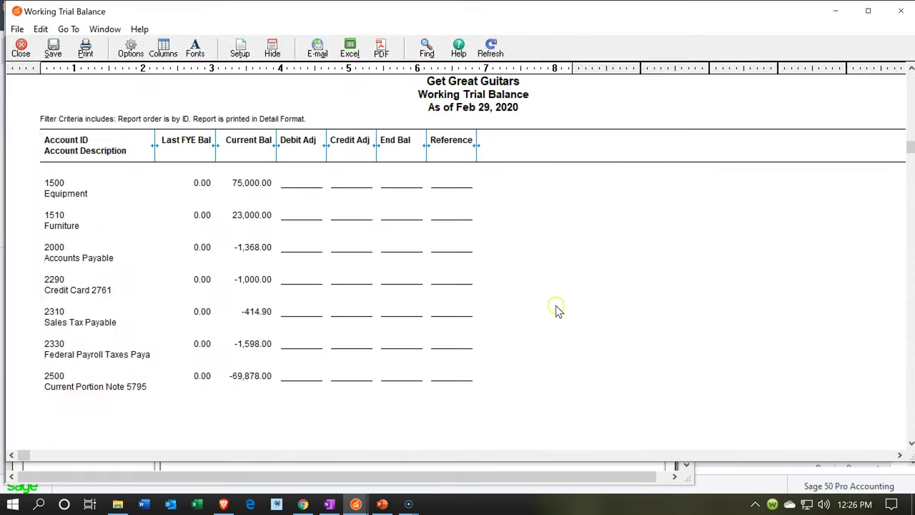
scroll(553, 320, down, 2)
scroll(552, 318, down, 4)
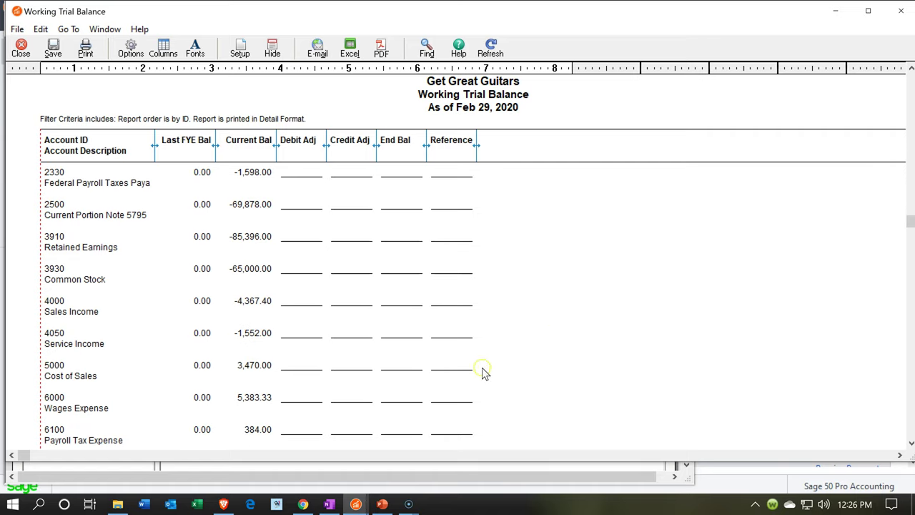
double_click(254, 366)
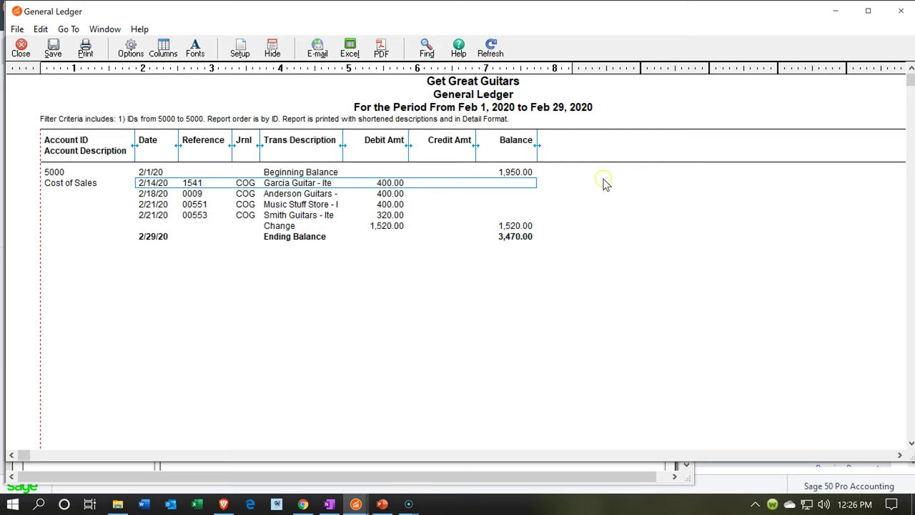
click(898, 14)
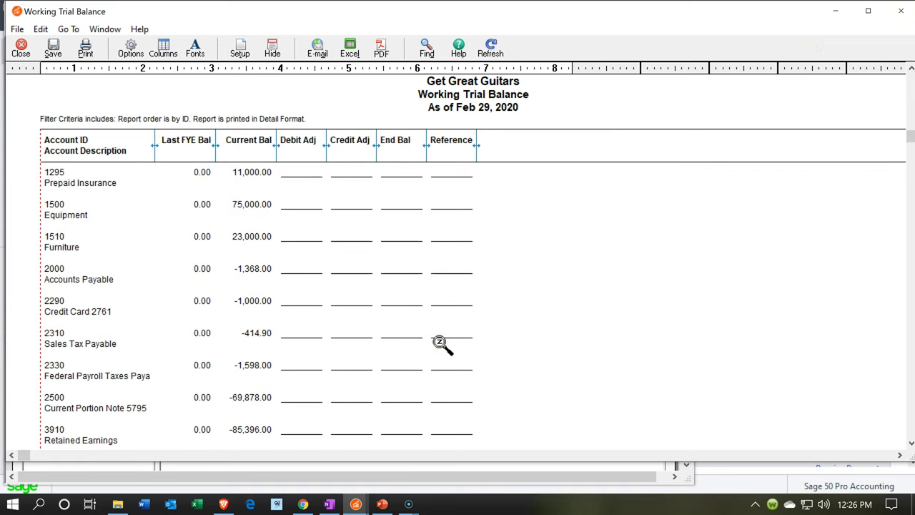
click(262, 220)
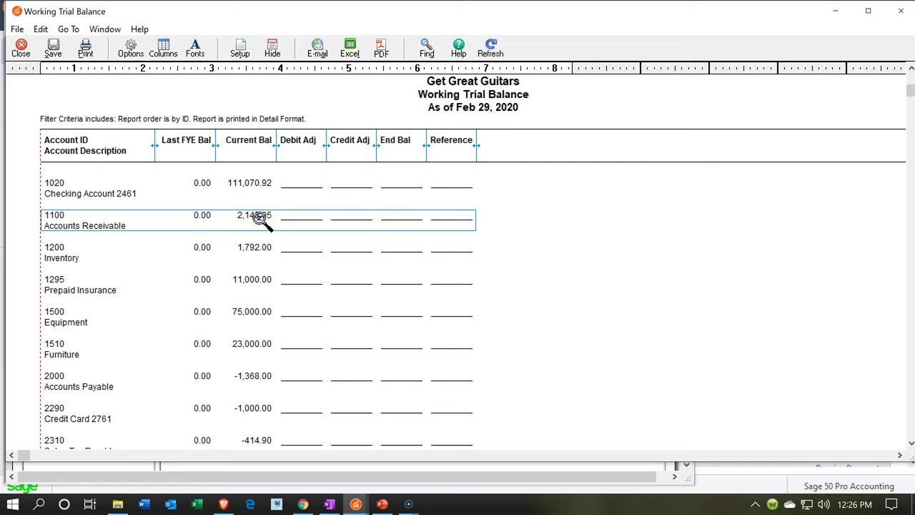
click(304, 250)
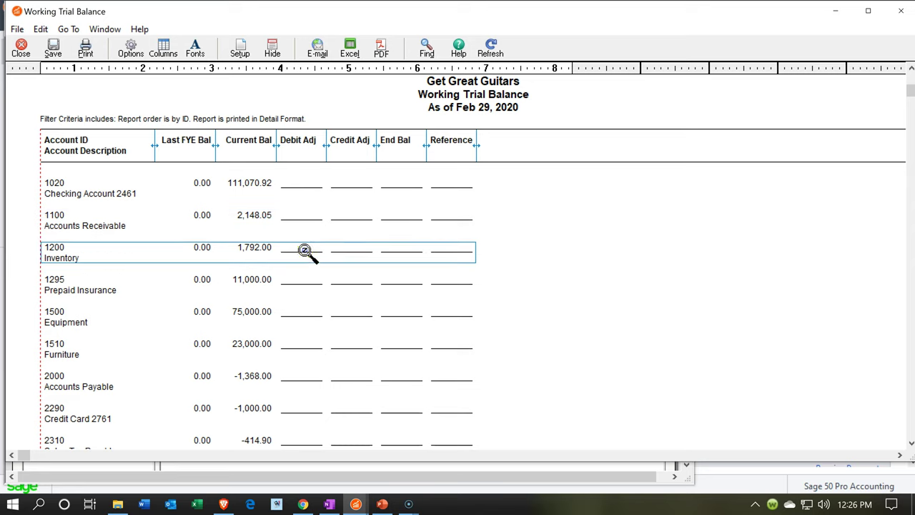